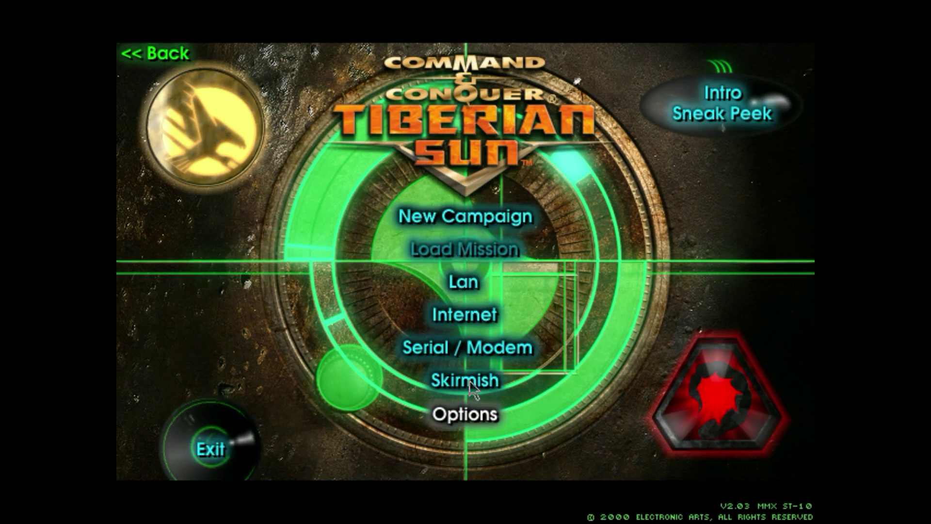
Start a skirmish game from Tiberian Sun's main menu
click(471, 383)
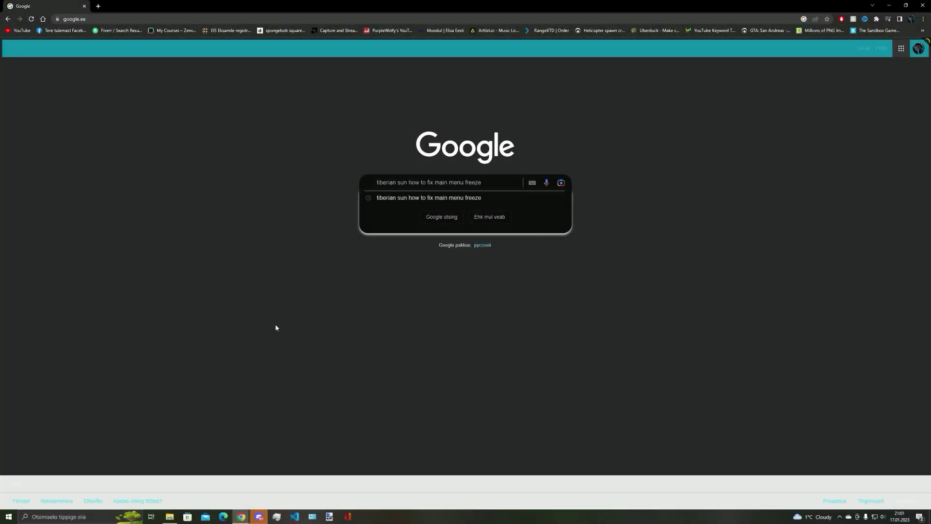
Search Google for 'tiberian sun how to fix main menu freeze'
key(Return)
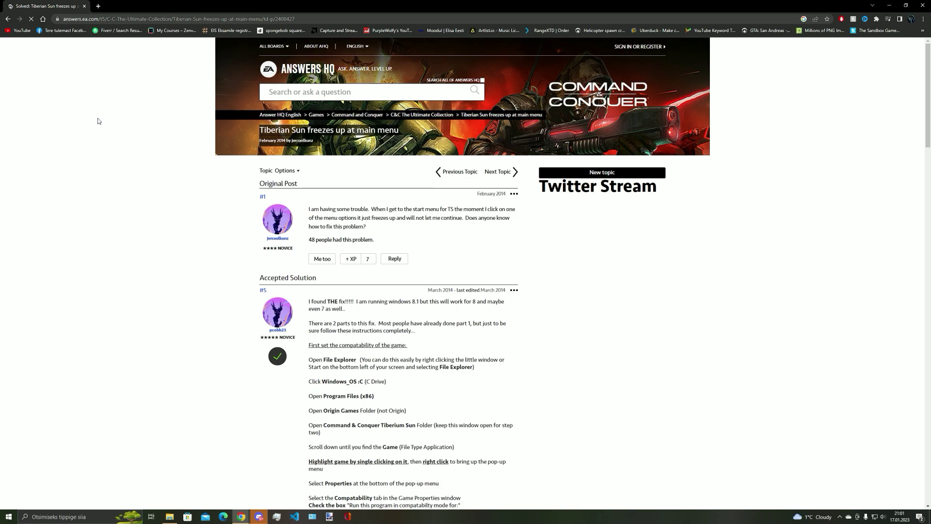
Scroll the Answers HQ accepted solution down to the TS_Win8fix.zip download instructions
scroll(109, 164, down, 2)
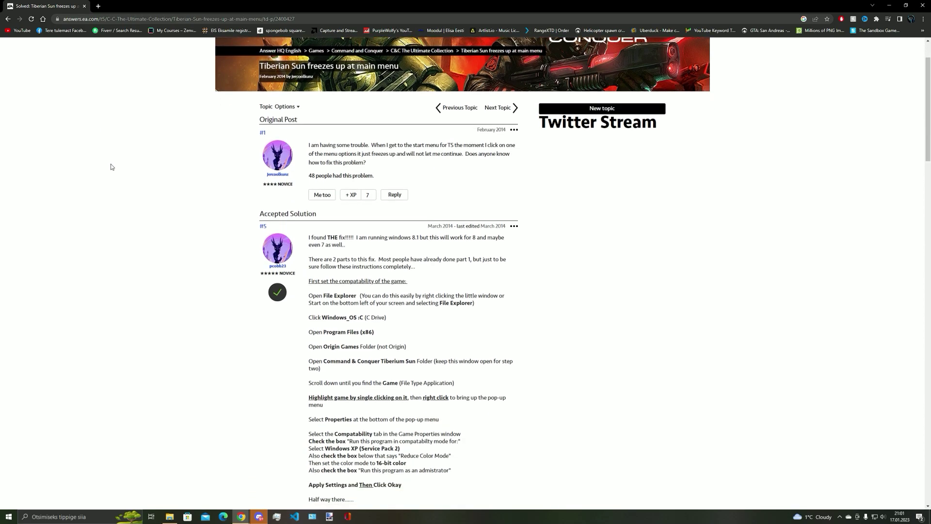
middle_click(110, 167)
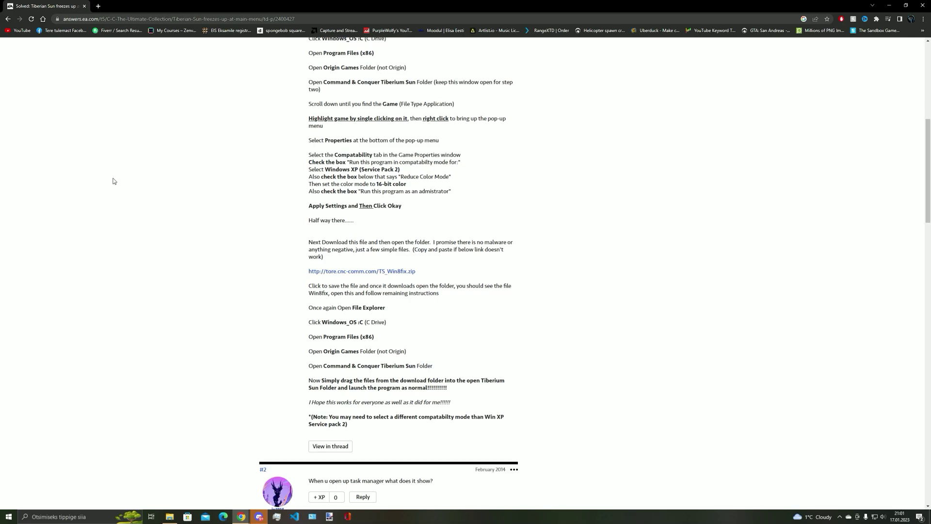
click(114, 181)
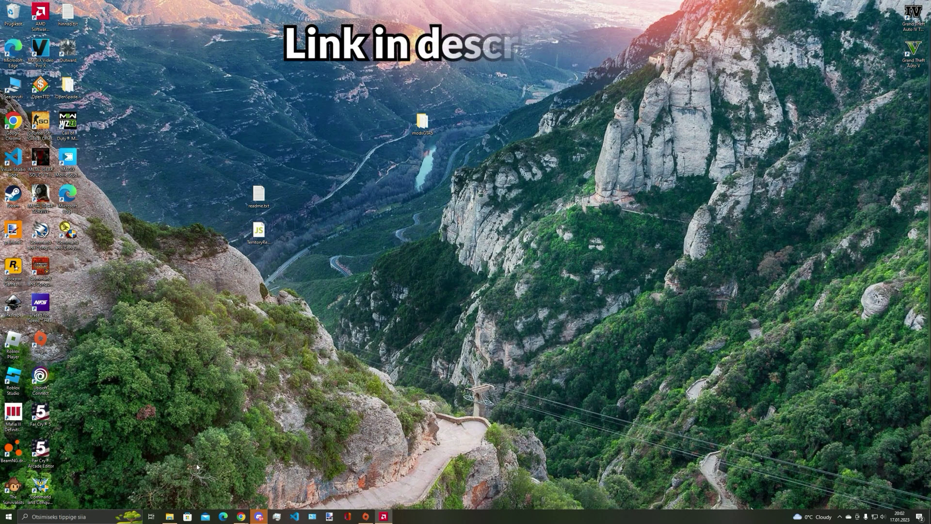
Open TS_Win8fix.zip from the Downloads folder and select its README.txt
click(170, 517)
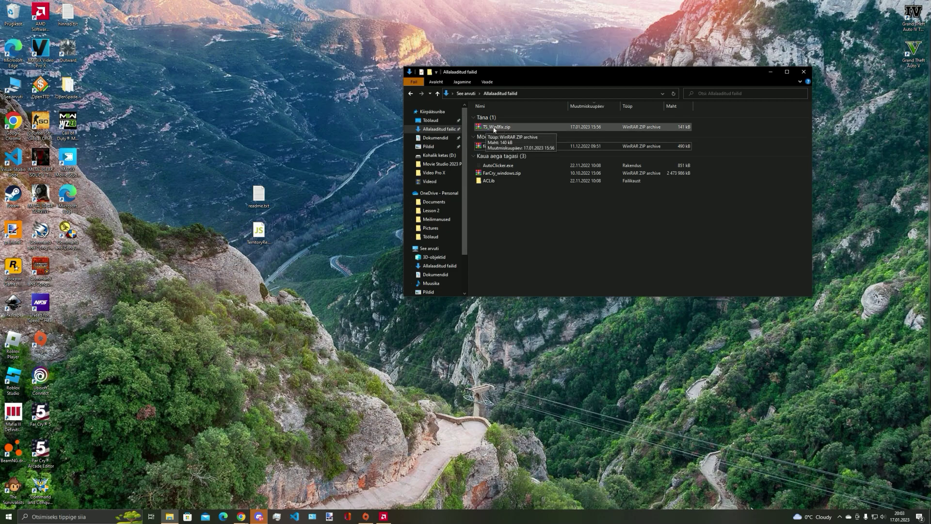
double_click(494, 128)
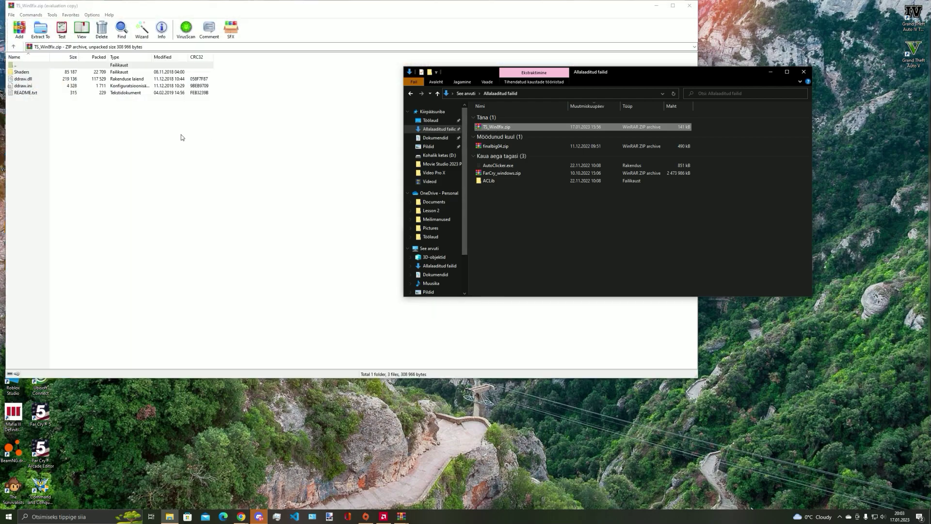
click(23, 95)
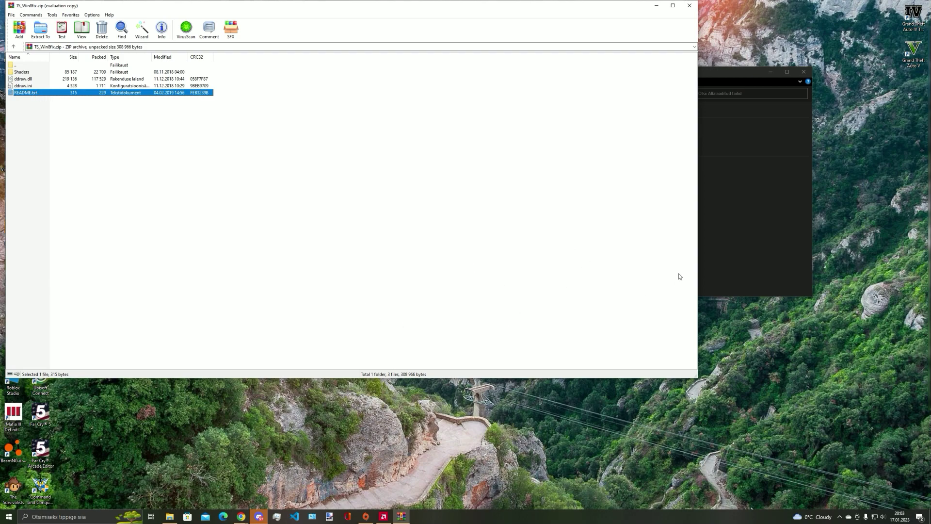
Copy Shaders, ddraw.dll and ddraw.ini into the Tiberian Sun game folder, then close WinRAR
drag(228, 70, 32, 85)
right_click(32, 85)
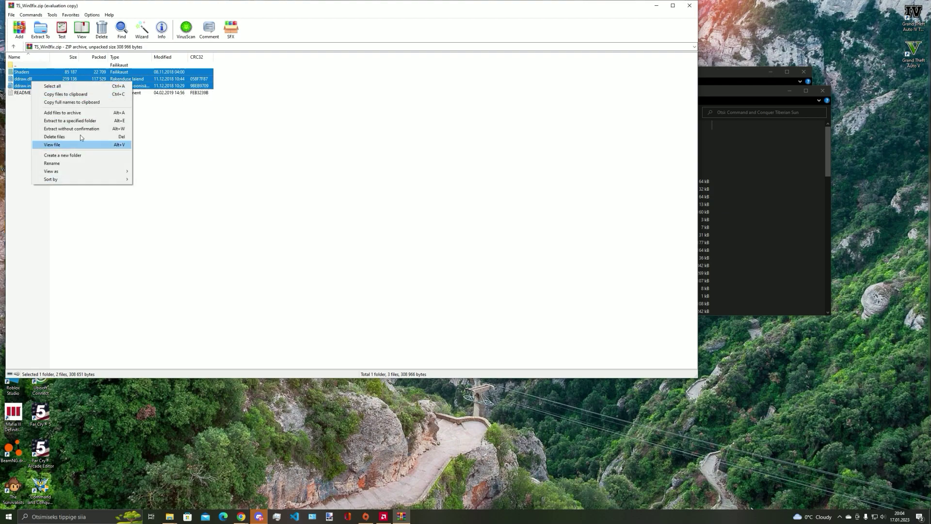
click(306, 95)
drag(232, 85, 214, 70)
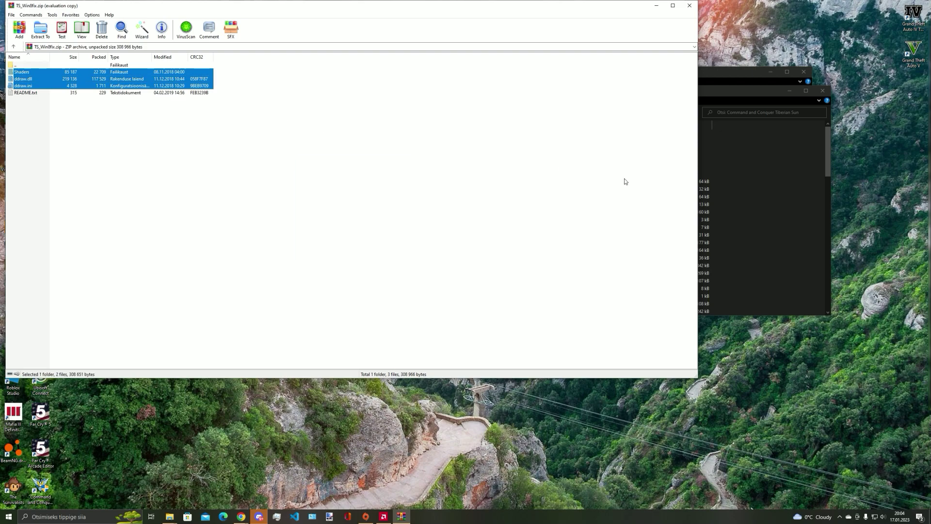
click(782, 224)
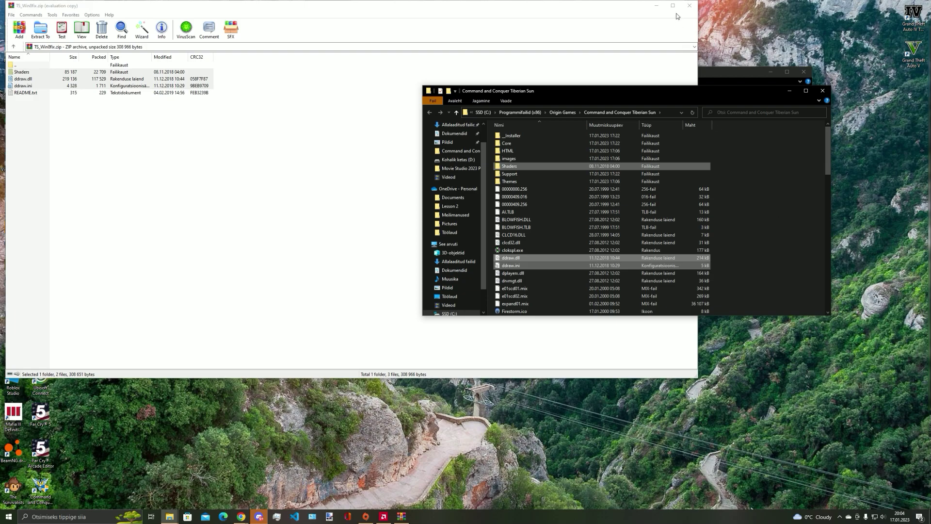
click(689, 5)
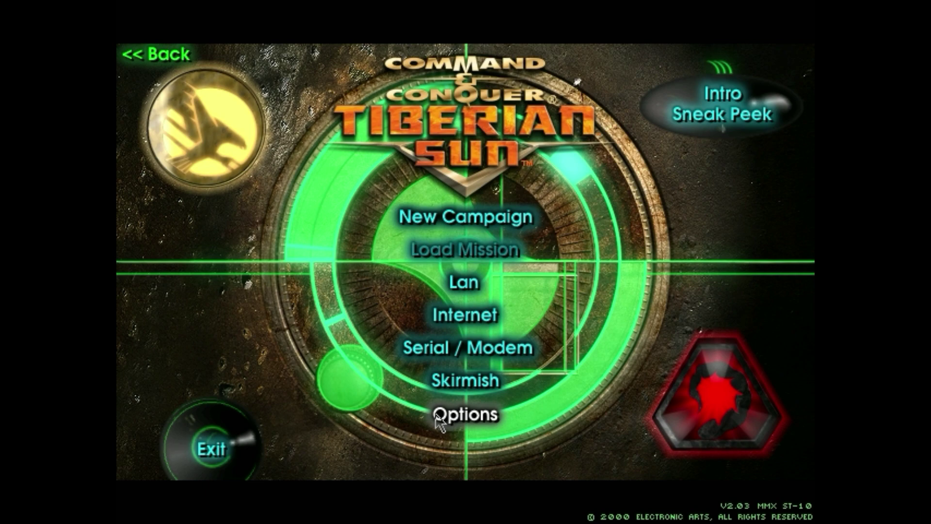
Set the display to 800 x 600 x 16 with movies stretched to fit the resolution
click(439, 418)
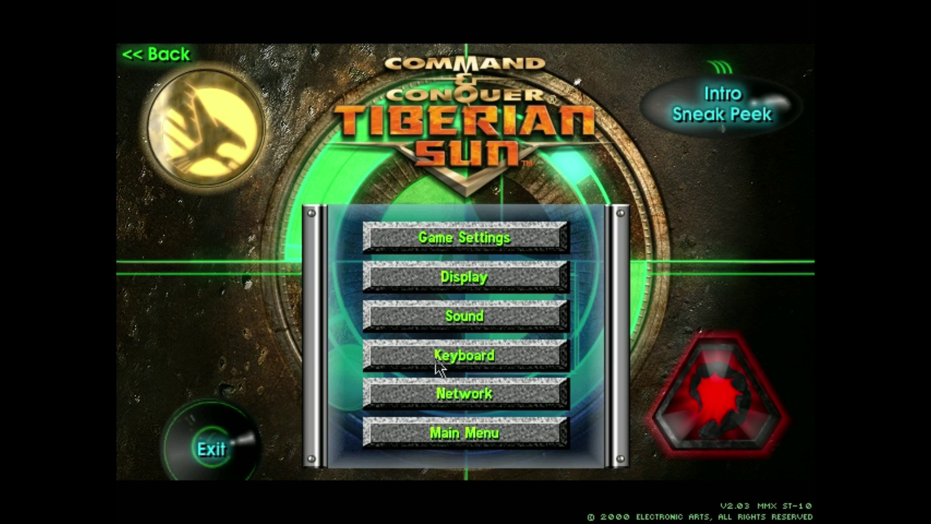
click(461, 282)
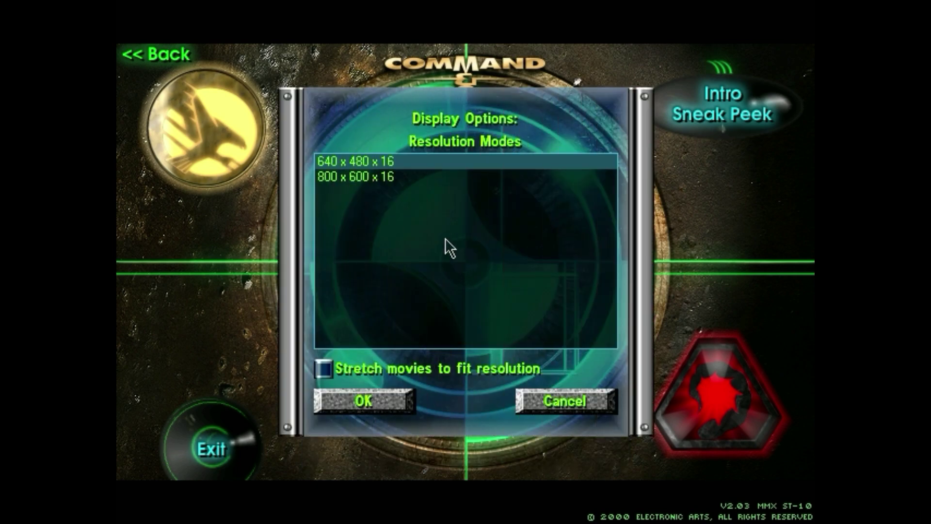
click(344, 176)
click(323, 370)
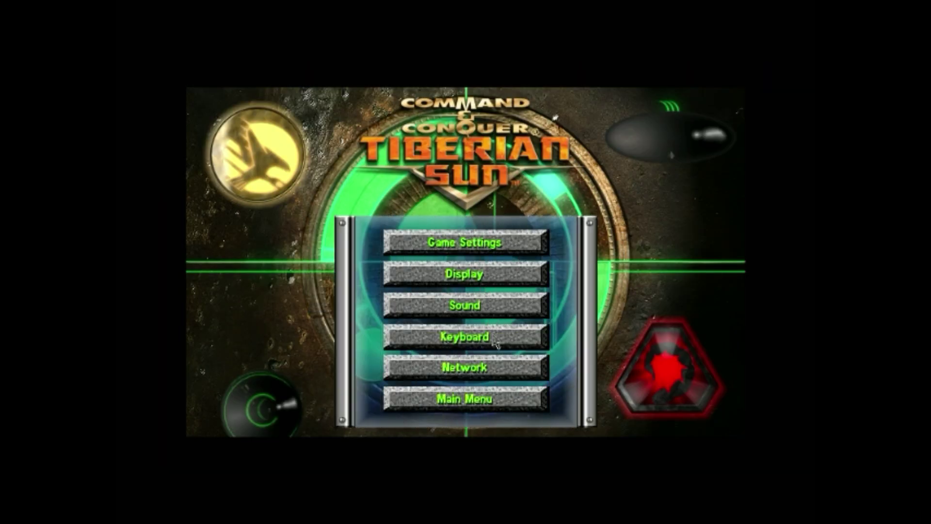
Return to the main menu and exit Tiberian Sun
click(495, 404)
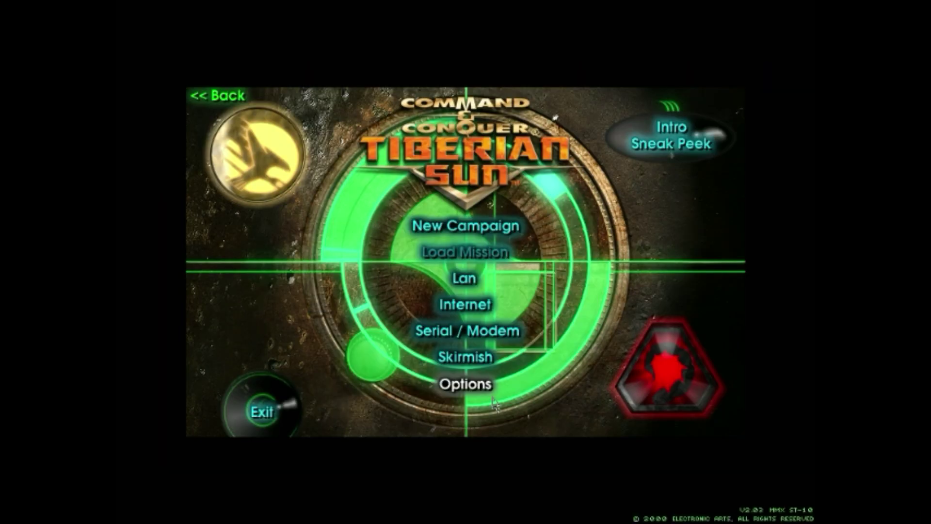
click(262, 407)
scroll(596, 275, down, 14)
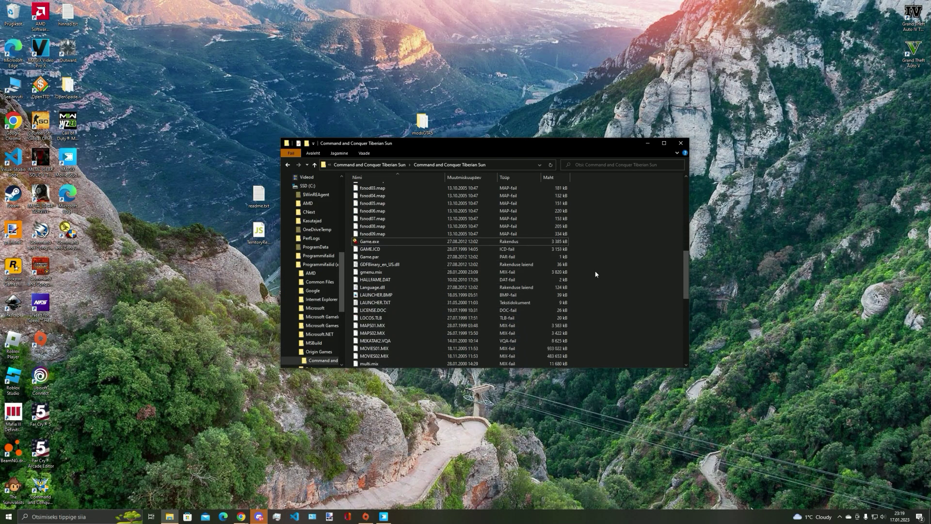
Scroll the Tiberian Sun folder down and open SUN.INI in Notepad
scroll(410, 233, down, 4)
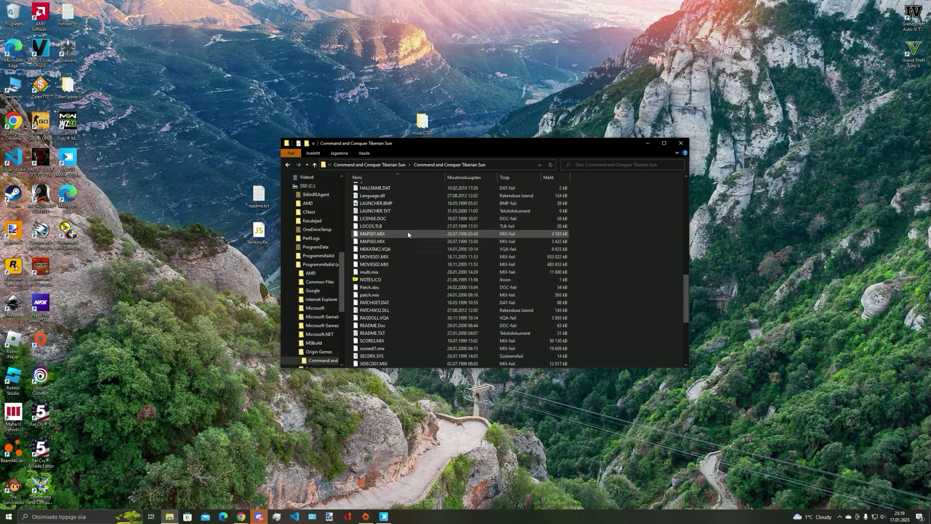
scroll(406, 245, down, 2)
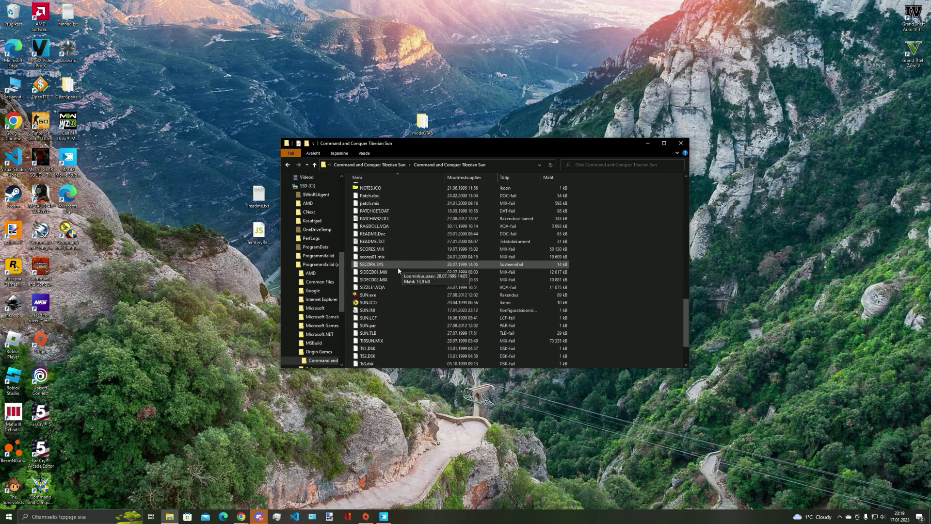
scroll(383, 257, down, 2)
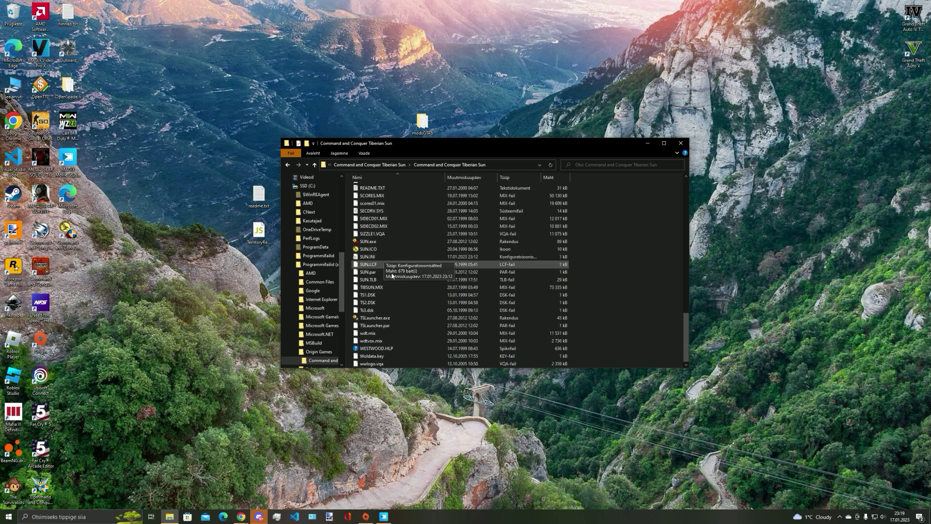
double_click(389, 257)
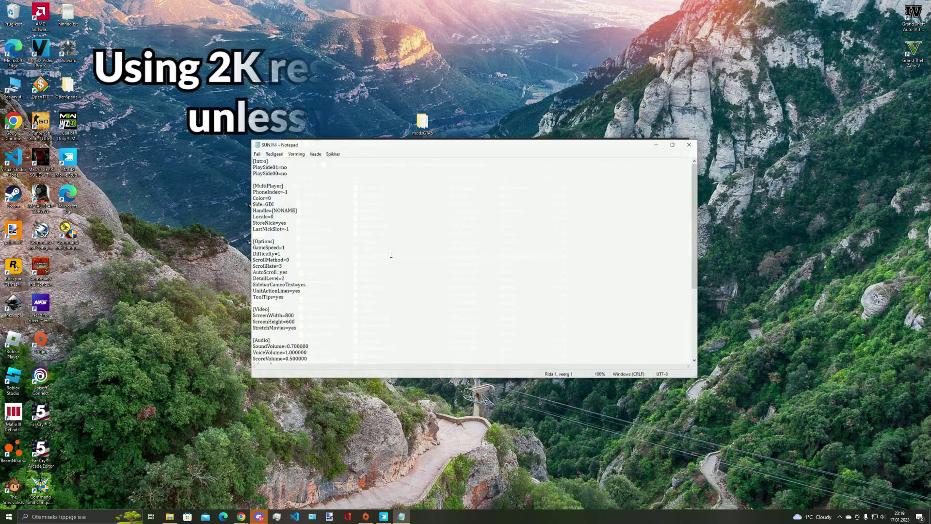
Replace the old ScreenWidth value in the [Video] section of SUN.INI
scroll(351, 280, down, 2)
scroll(265, 254, down, 1)
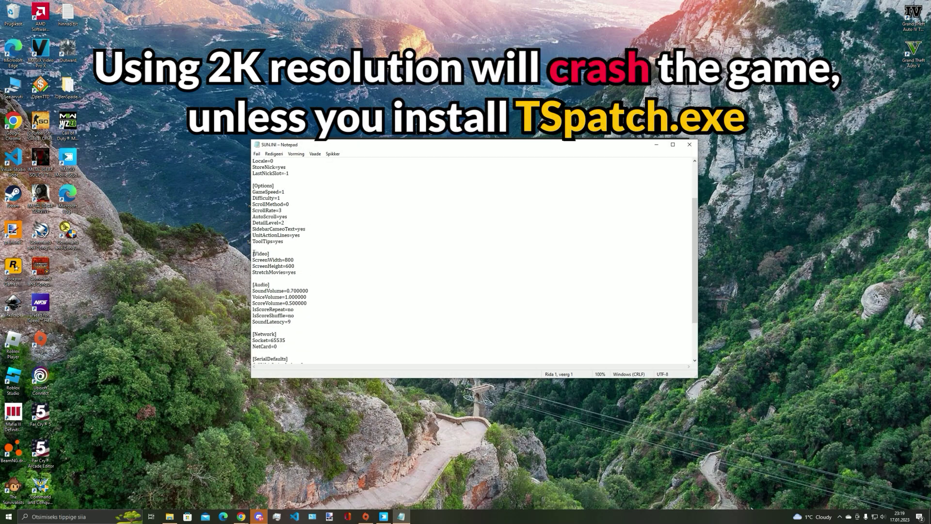
drag(253, 253, 272, 253)
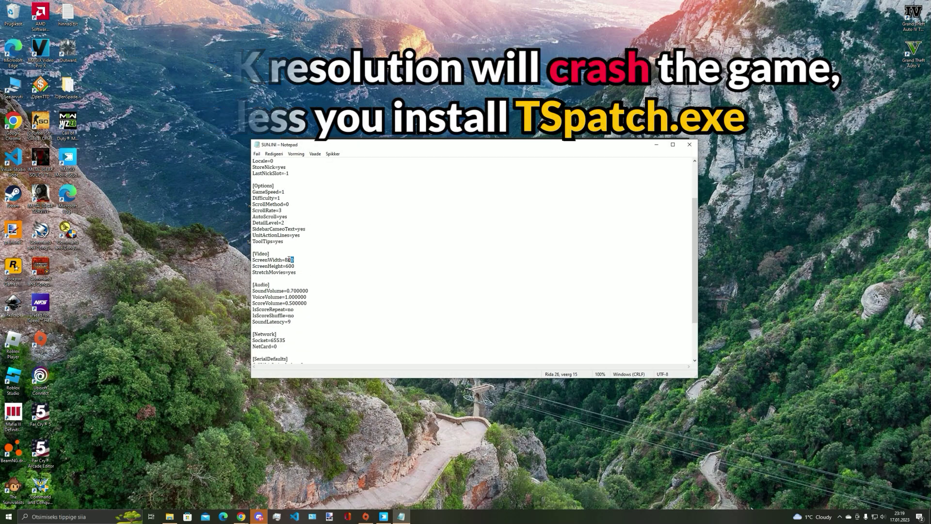
drag(293, 259, 281, 259)
key(BackSpace)
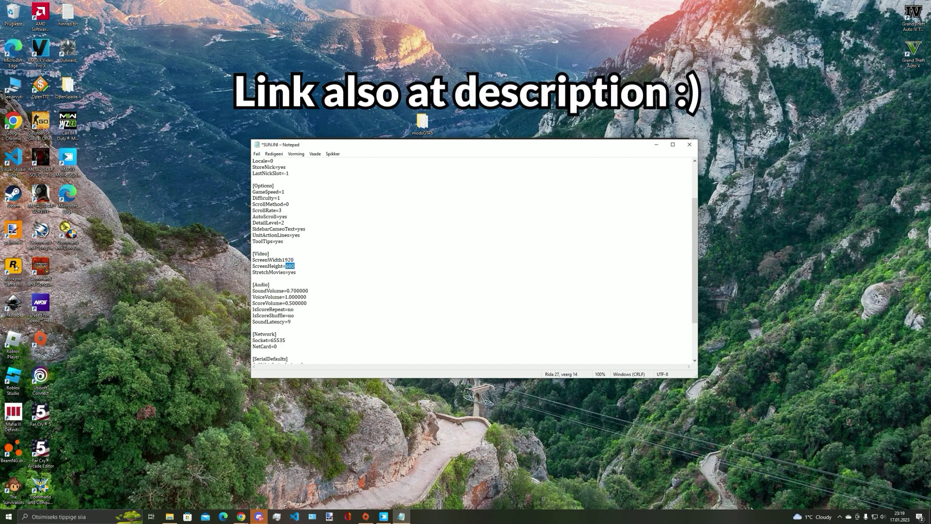
text(80)
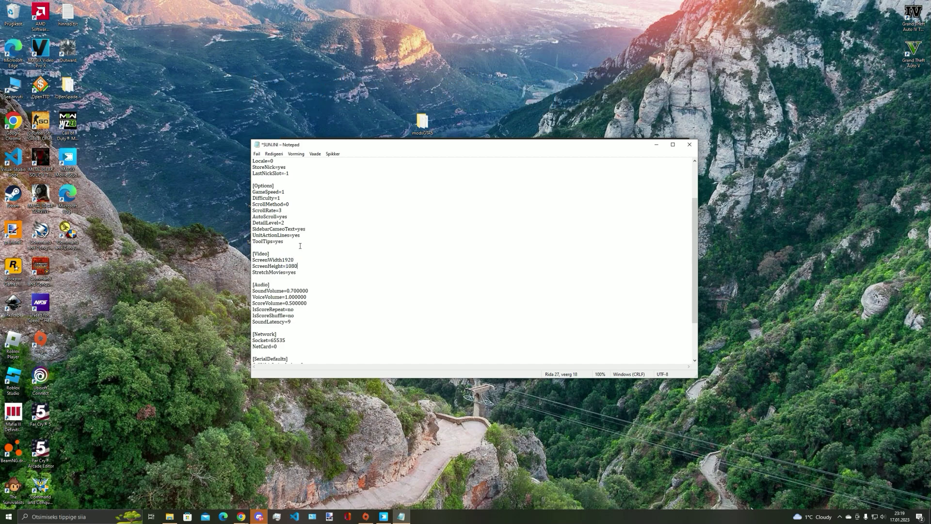
Save SUN.INI through Fail > Salvesta and close Notepad
click(257, 154)
click(286, 184)
click(689, 145)
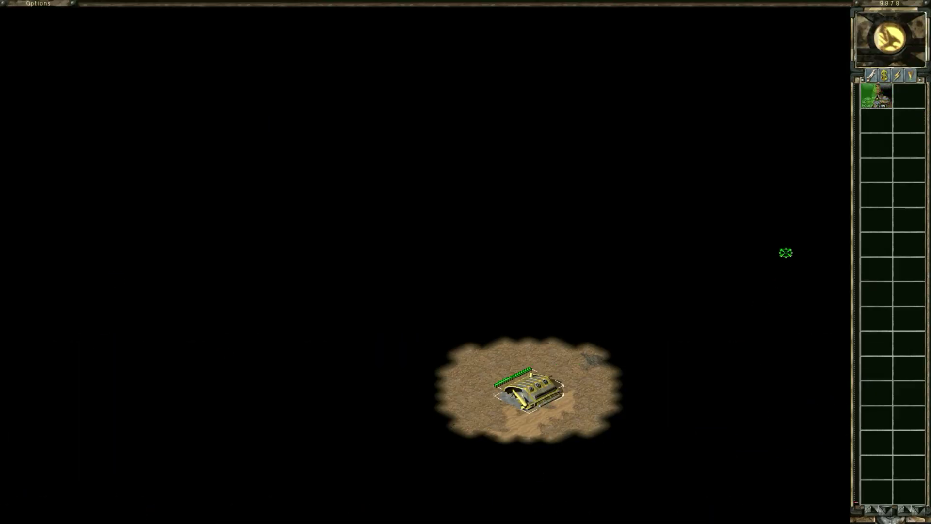
Place a Power Plant and a Barracks beside the construction yard
click(850, 112)
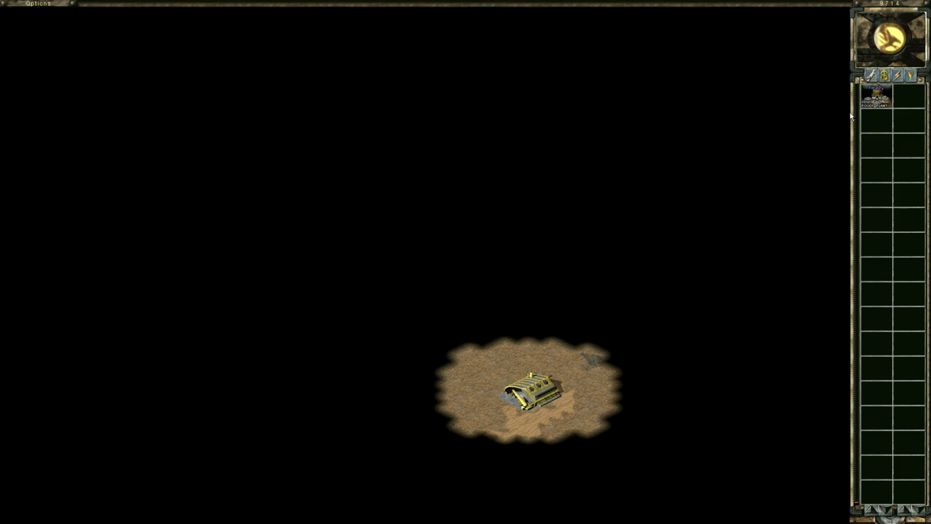
click(560, 341)
click(878, 148)
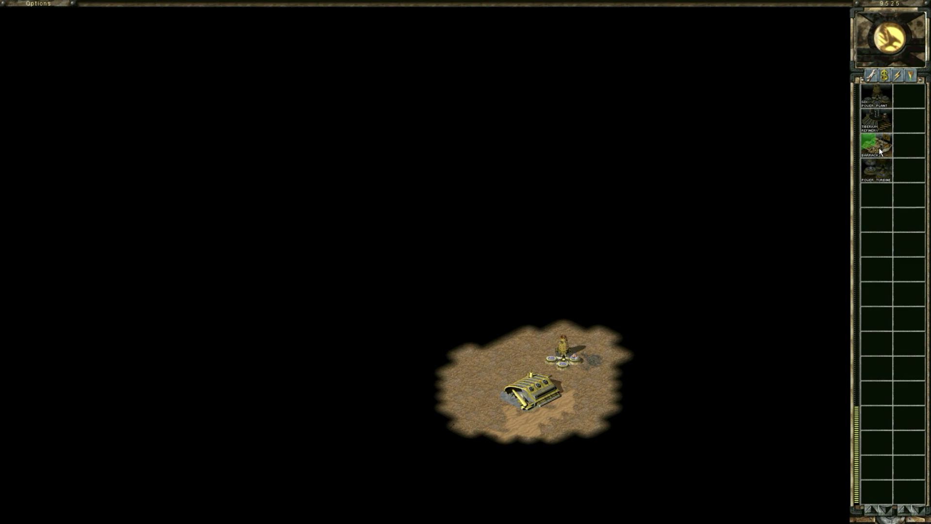
click(448, 391)
Train a Light Infantry soldier and send the selected infantry across the map
click(918, 106)
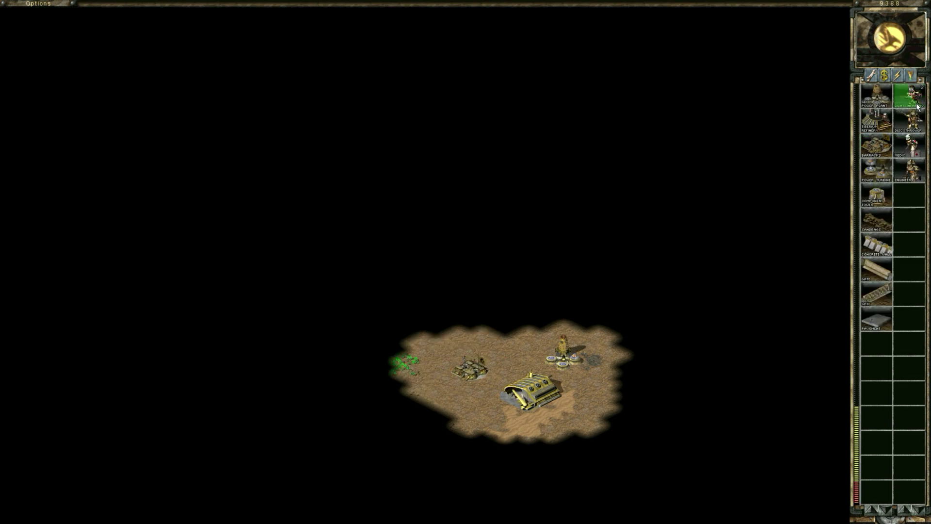
drag(395, 326, 601, 480)
click(877, 120)
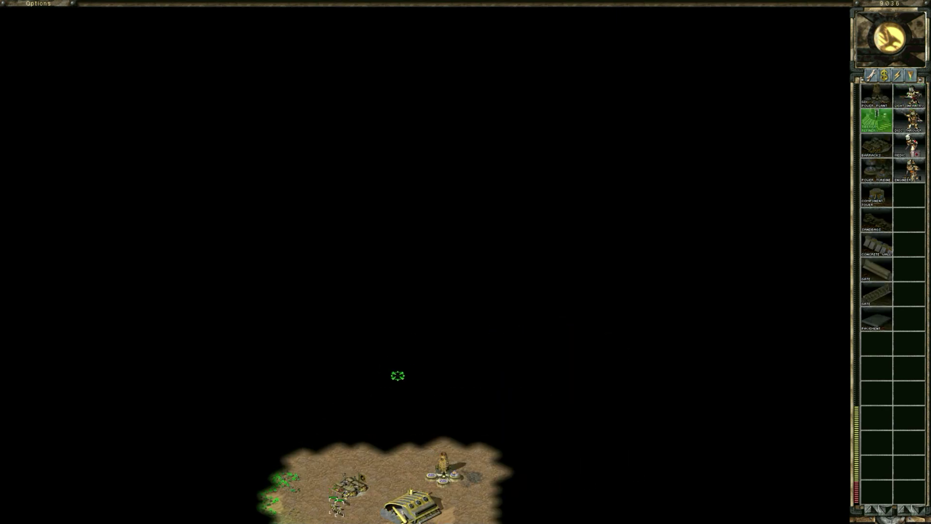